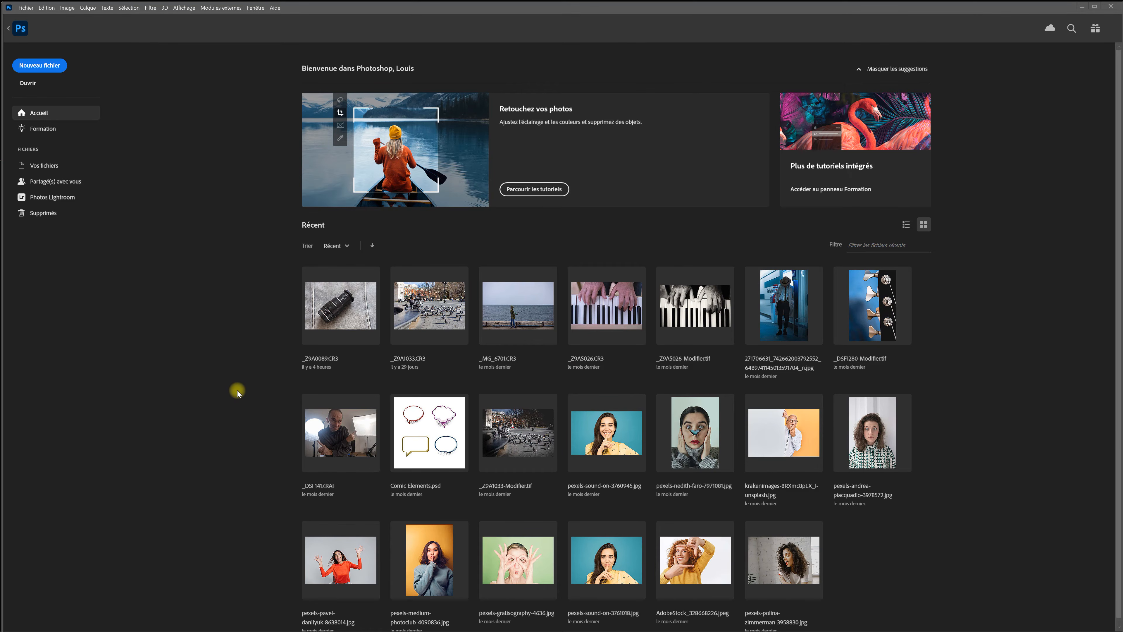
Step: Open the recent raw file _Z9A0089.CR3 and check which controls the Géométrie section offers
{"action": "left_click", "coordinate": [339, 317]}
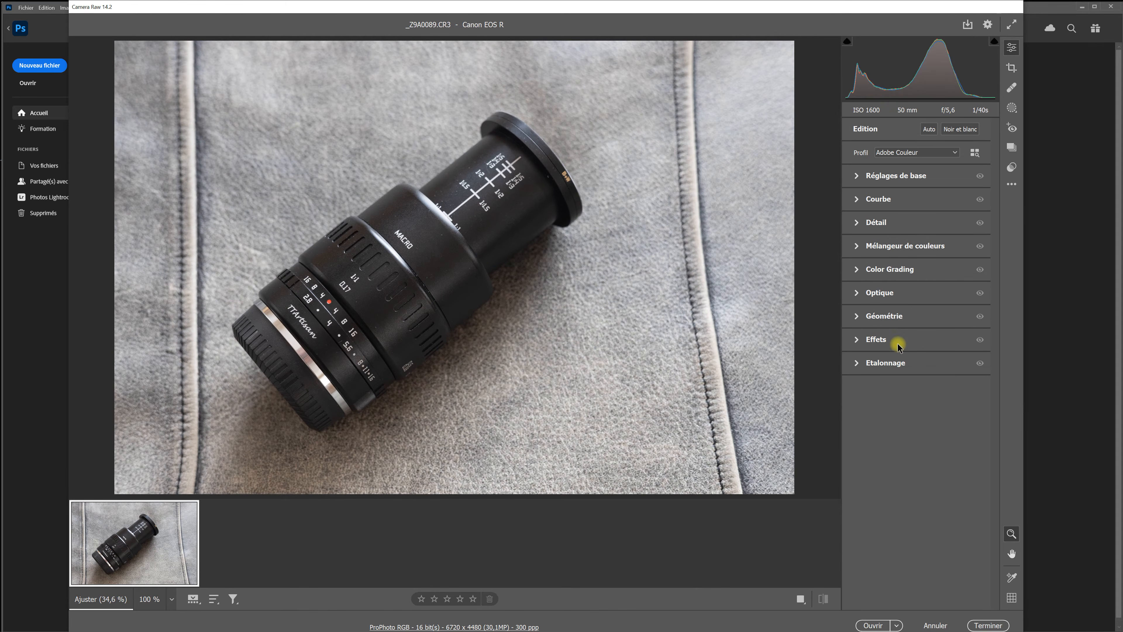
{"action": "left_click", "coordinate": [857, 315]}
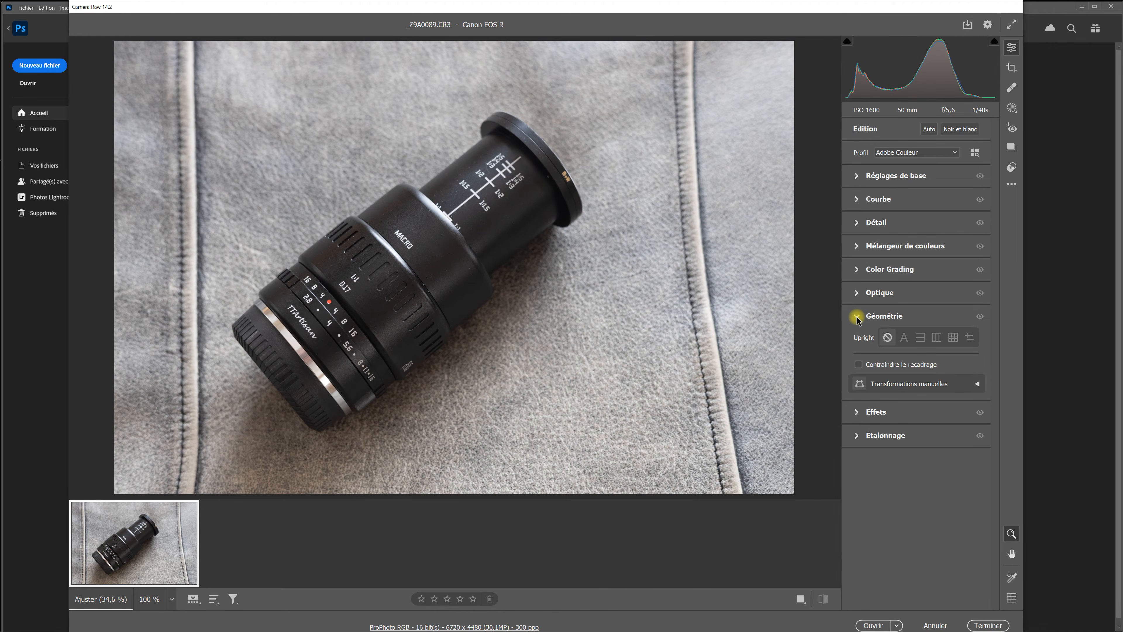
{"action": "left_click", "coordinate": [857, 316]}
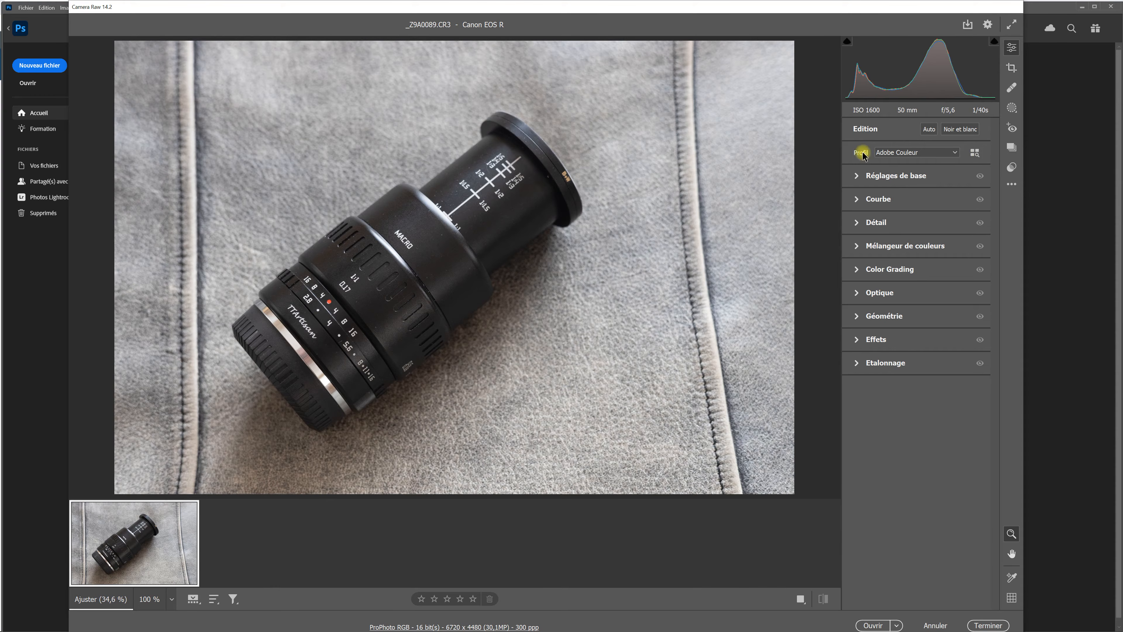
Step: Browse the available profile groups, including Adobe Raw and ON1 Moody Luts, and return to the edit settings
{"action": "left_click", "coordinate": [974, 155]}
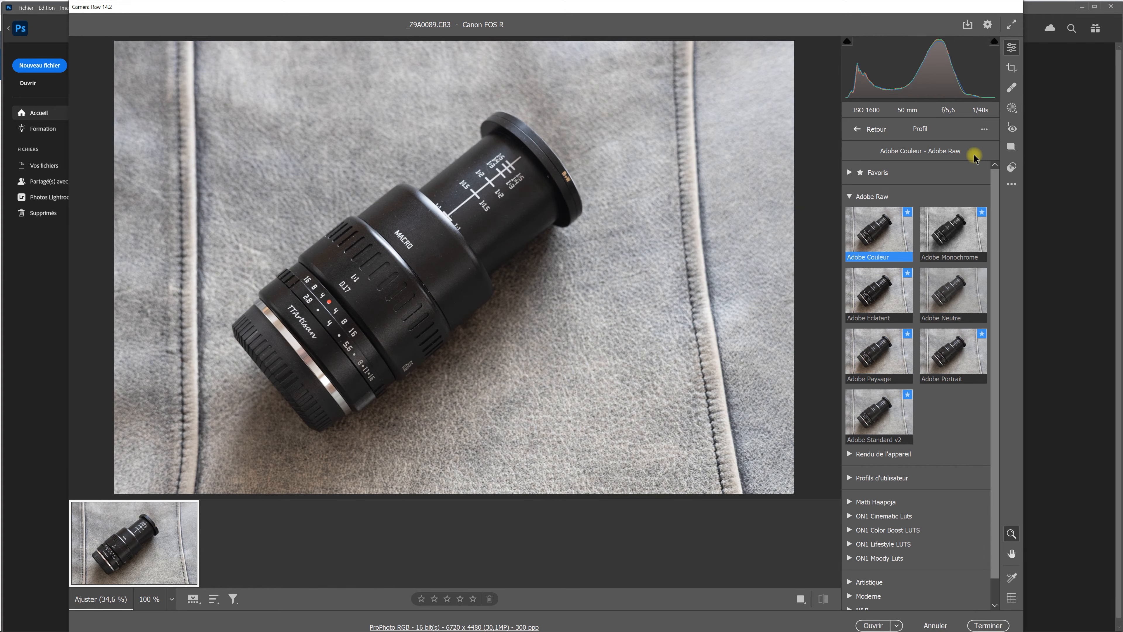
{"action": "left_click", "coordinate": [850, 196]}
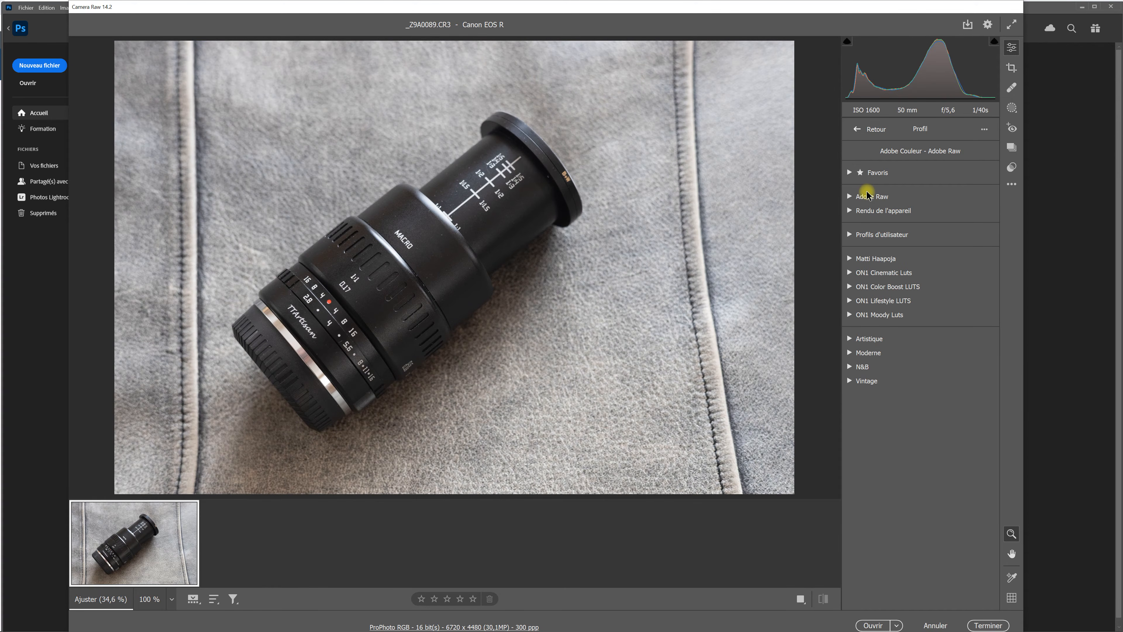
{"action": "left_click", "coordinate": [849, 314]}
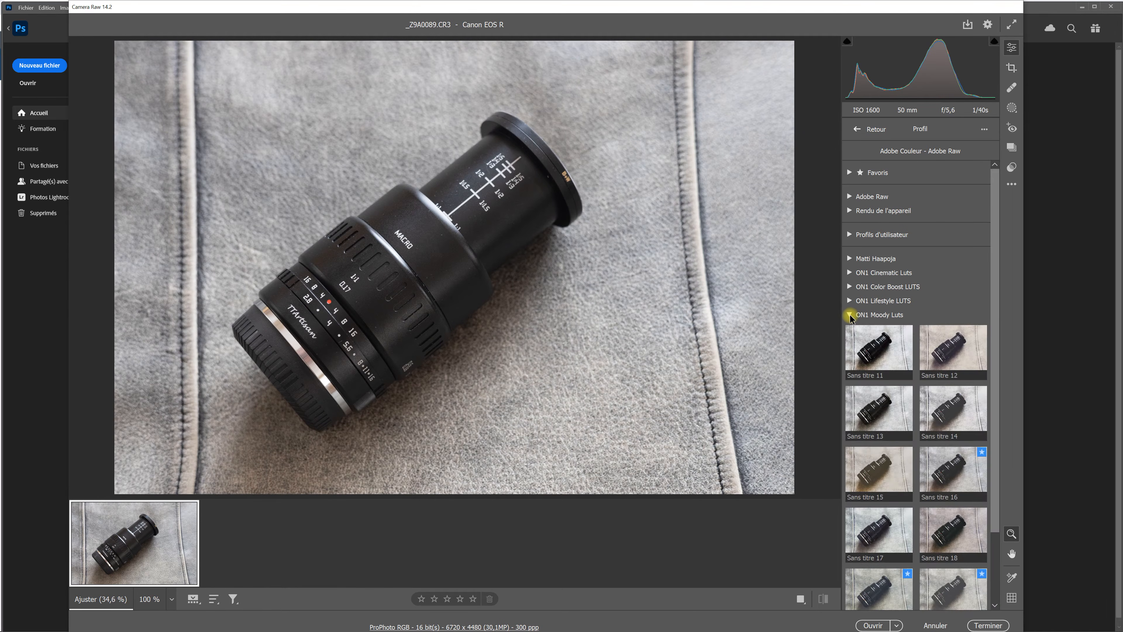
{"action": "left_click", "coordinate": [849, 315]}
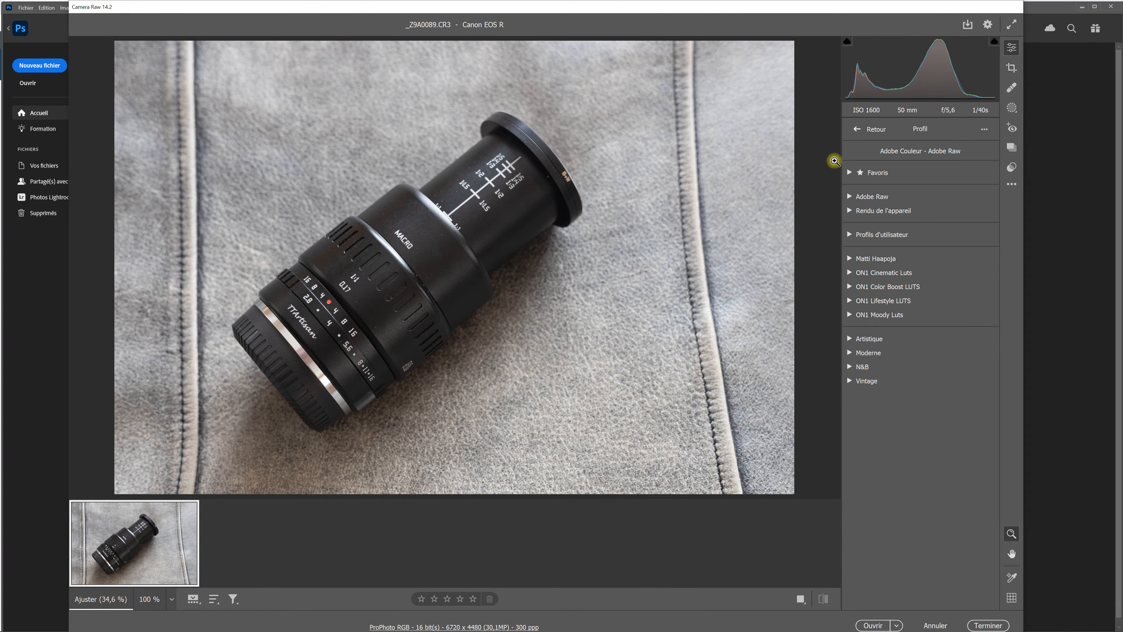
{"action": "left_click", "coordinate": [856, 129]}
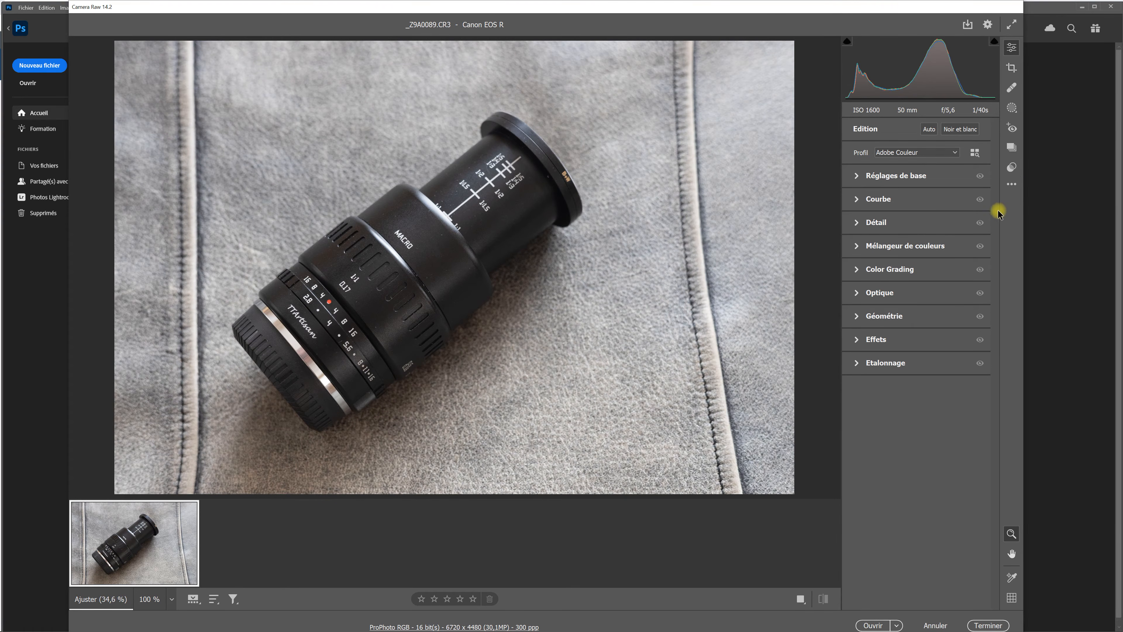
Step: Look through the list of preset groups and return to the edit settings
{"action": "left_click", "coordinate": [1012, 168]}
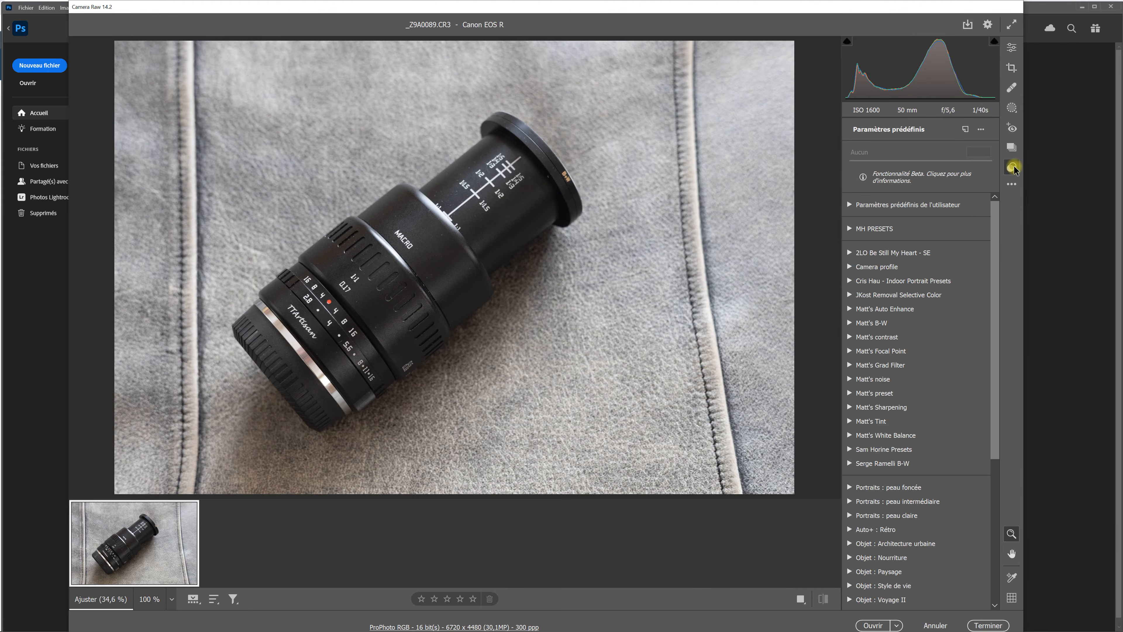
{"action": "left_click_drag", "start_coordinate": [997, 238], "coordinate": [999, 202]}
{"action": "key", "text": "e"}
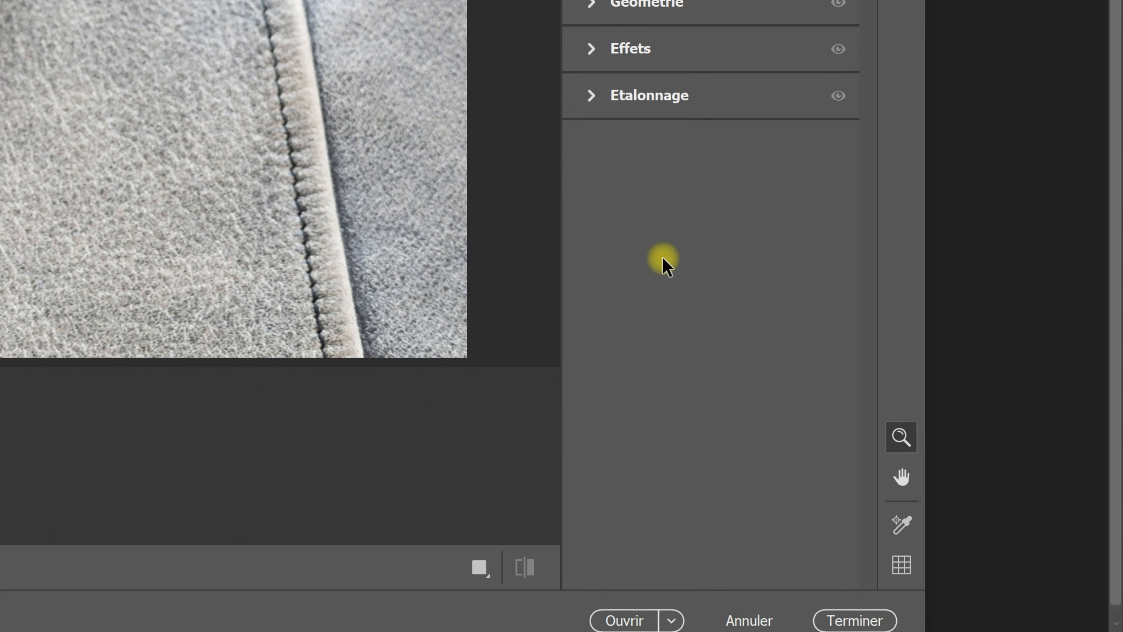
Step: In the settings for which edit panels are displayed, move Optique directly below Profil
{"action": "right_click", "coordinate": [641, 197]}
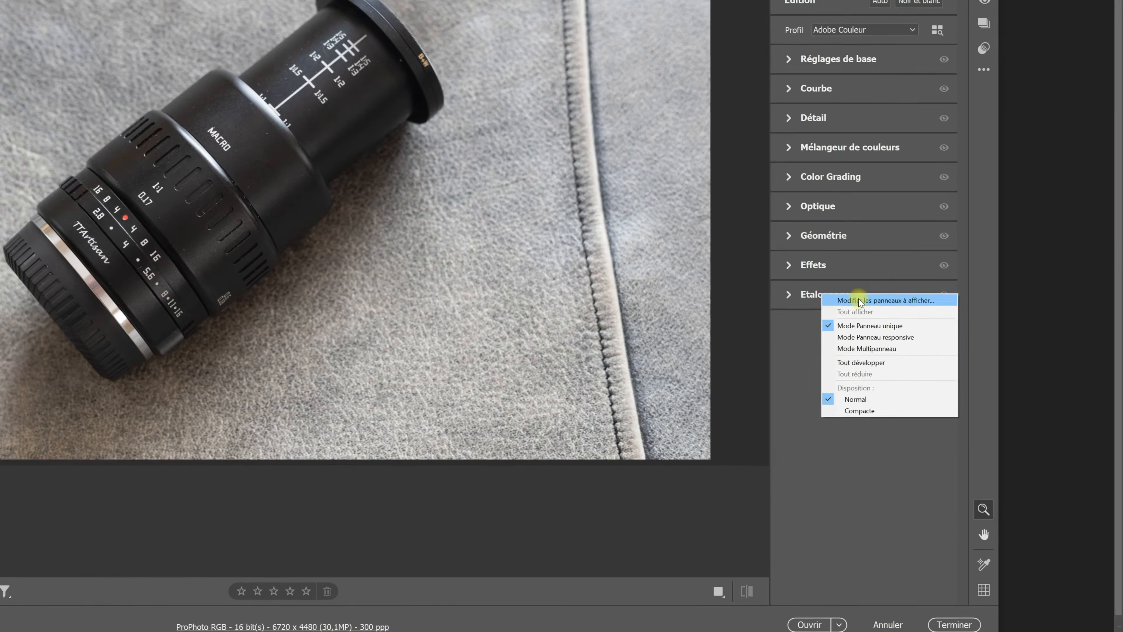
{"action": "left_click", "coordinate": [706, 108]}
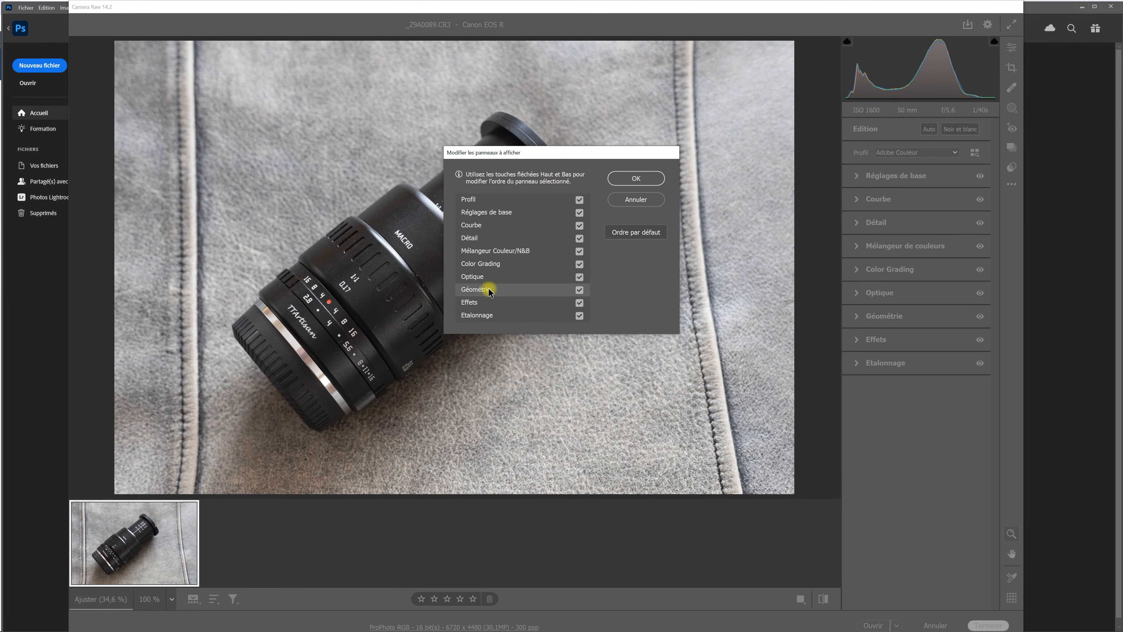
{"action": "left_click", "coordinate": [496, 278]}
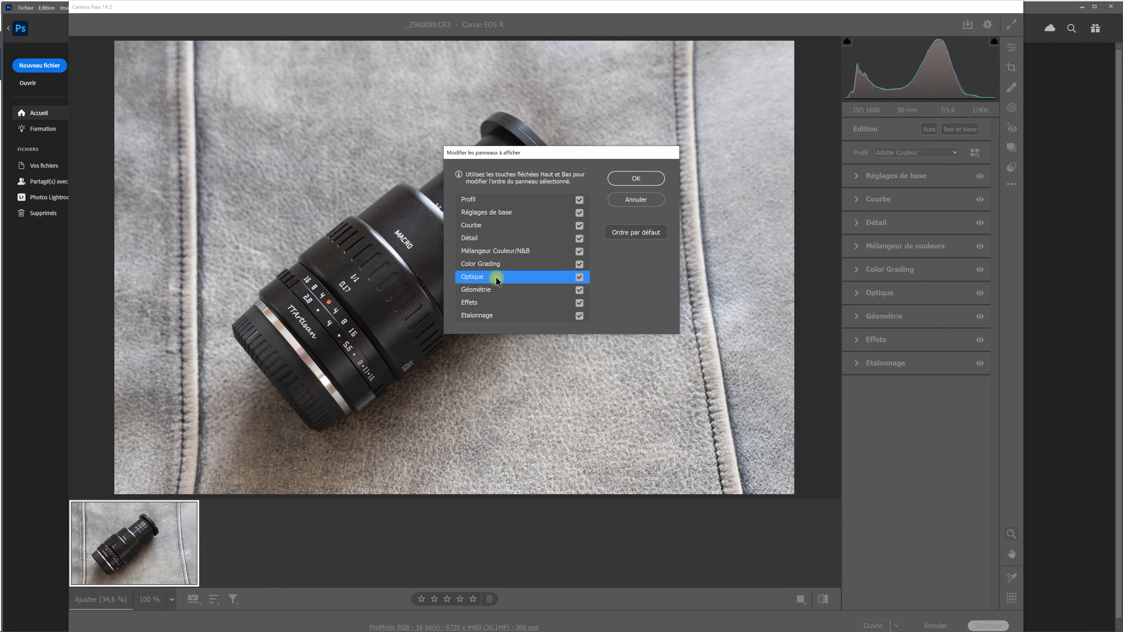
{"action": "key", "text": "Up"}
{"action": "key", "text": "Up"}
{"action": "key", "text": "Up"}
{"action": "key", "text": "Up"}
{"action": "key", "text": "Up"}
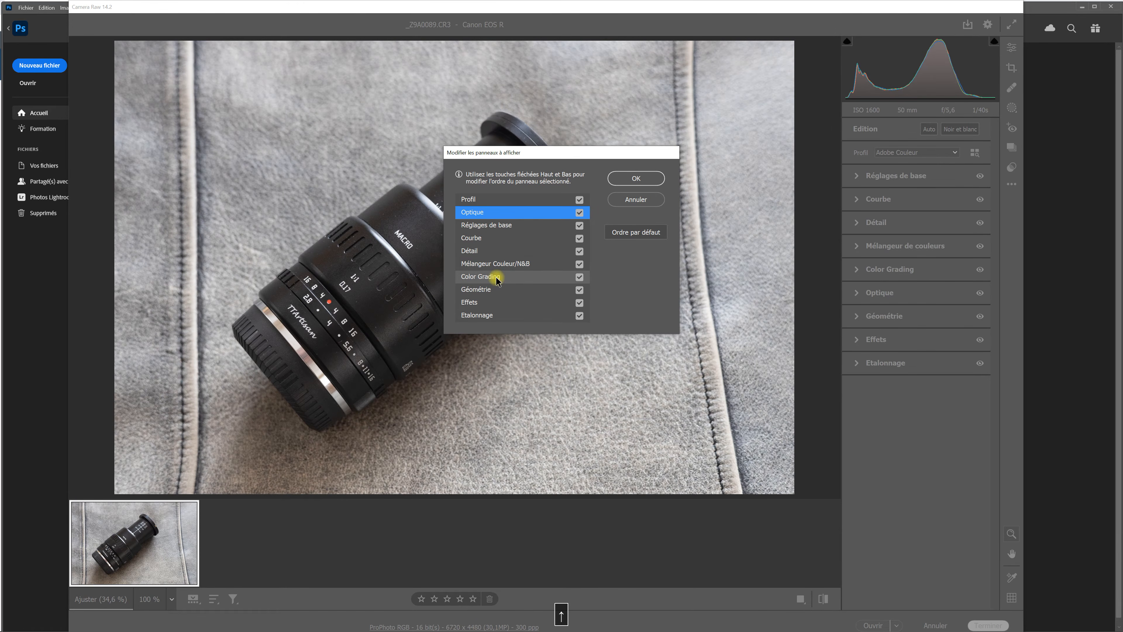
Step: Move Géométrie directly below Optique and apply the new panel order
{"action": "left_click", "coordinate": [492, 289]}
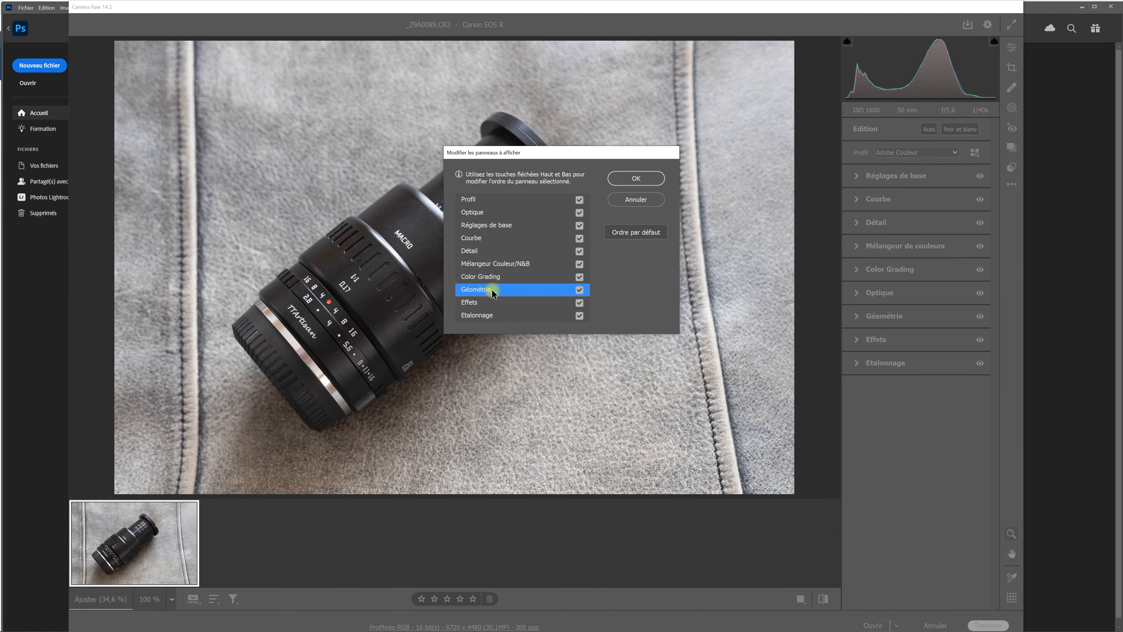
{"action": "key", "text": "Up"}
{"action": "key", "text": "Up"}
{"action": "key", "text": "Up"}
{"action": "key", "text": "Up"}
{"action": "key", "text": "Up"}
{"action": "key", "text": "Up"}
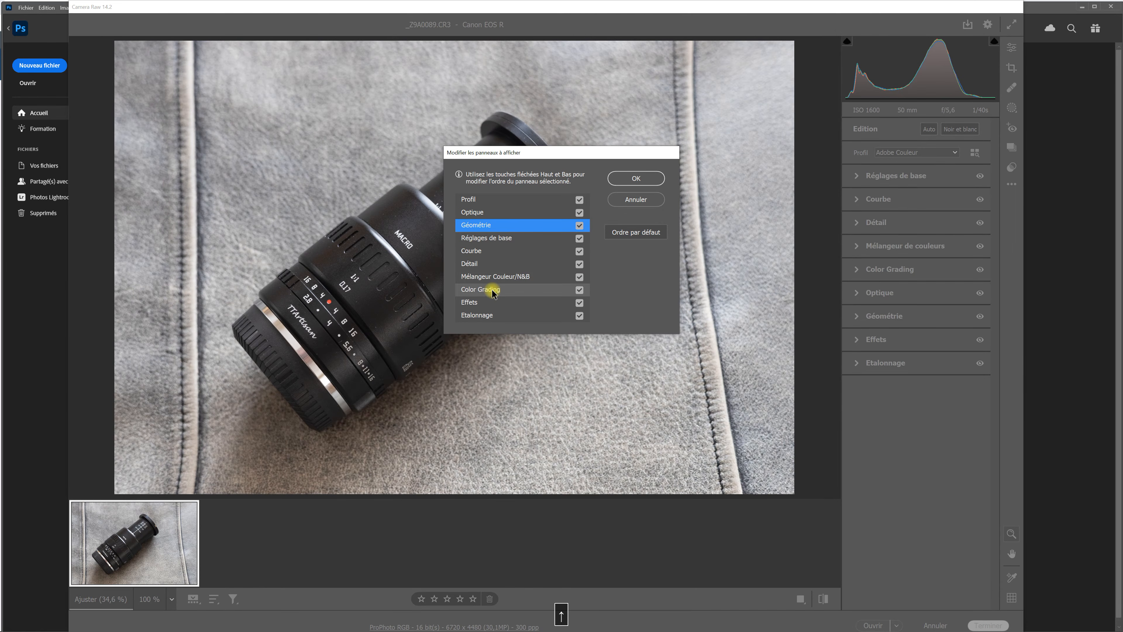
{"action": "key", "text": "Down"}
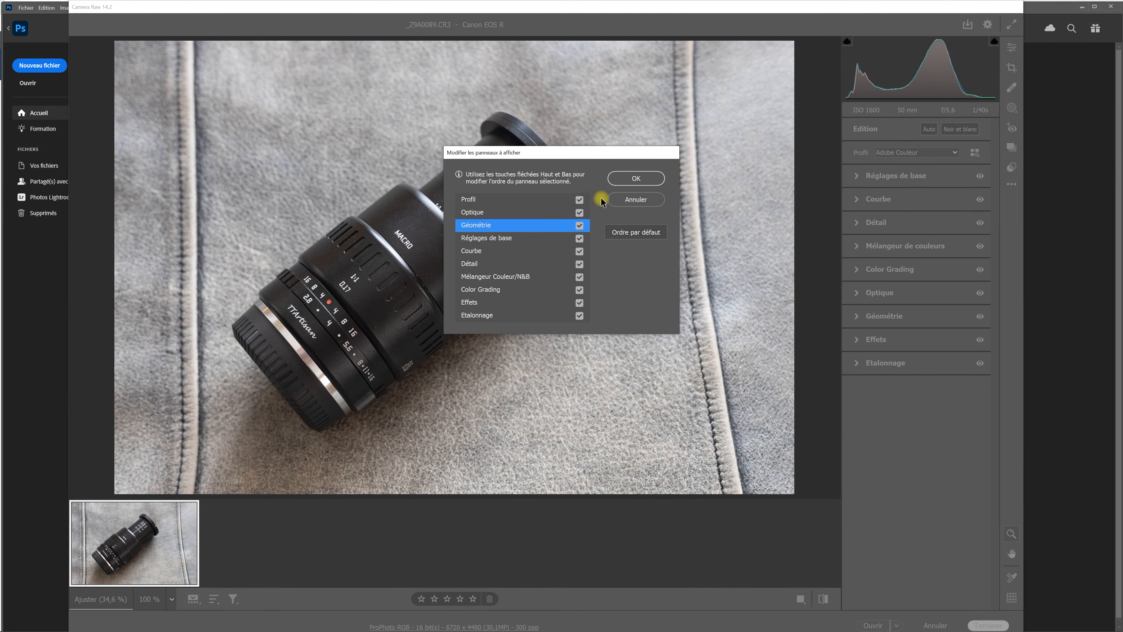
{"action": "left_click", "coordinate": [636, 178]}
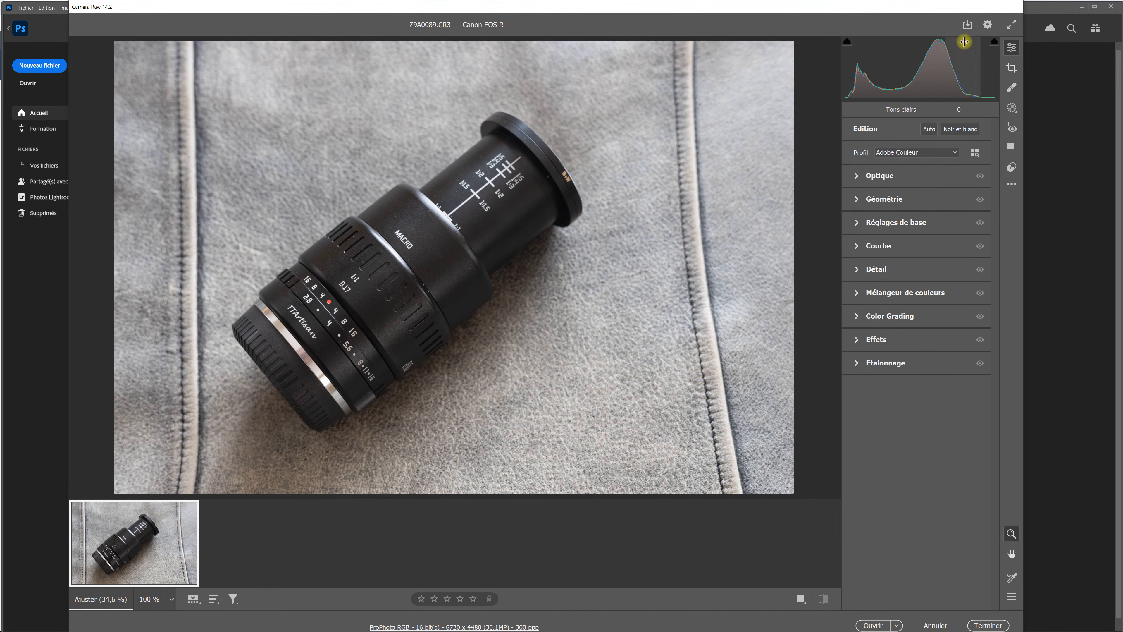
Step: Review the general and workflow preferences of Camera Raw, including the available colour spaces, and close them
{"action": "left_click", "coordinate": [987, 25]}
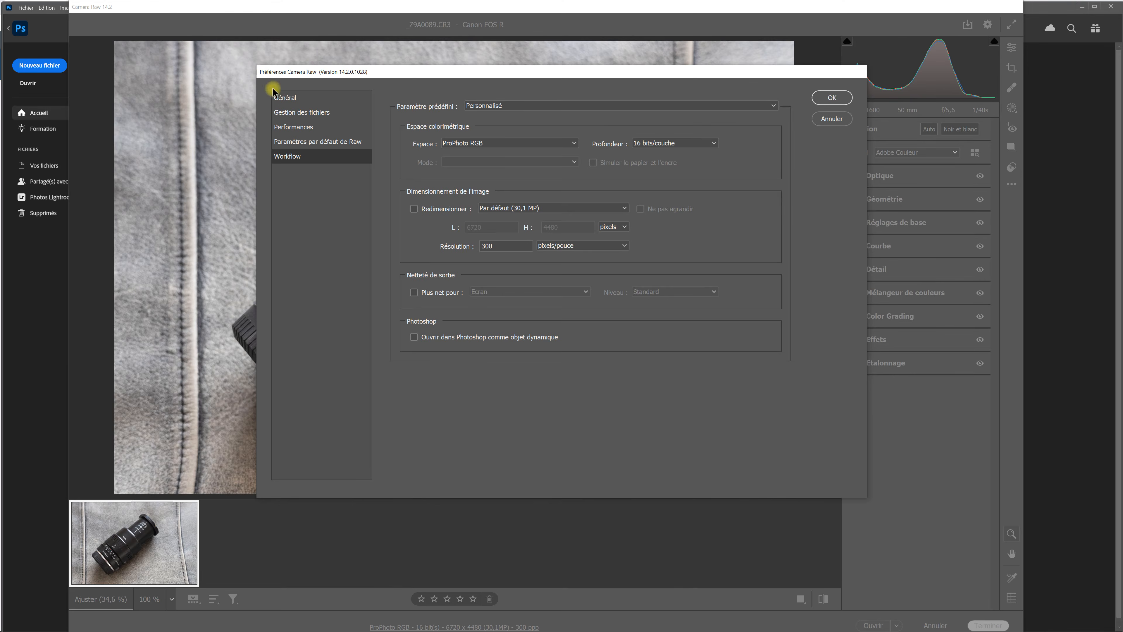
{"action": "left_click", "coordinate": [288, 99]}
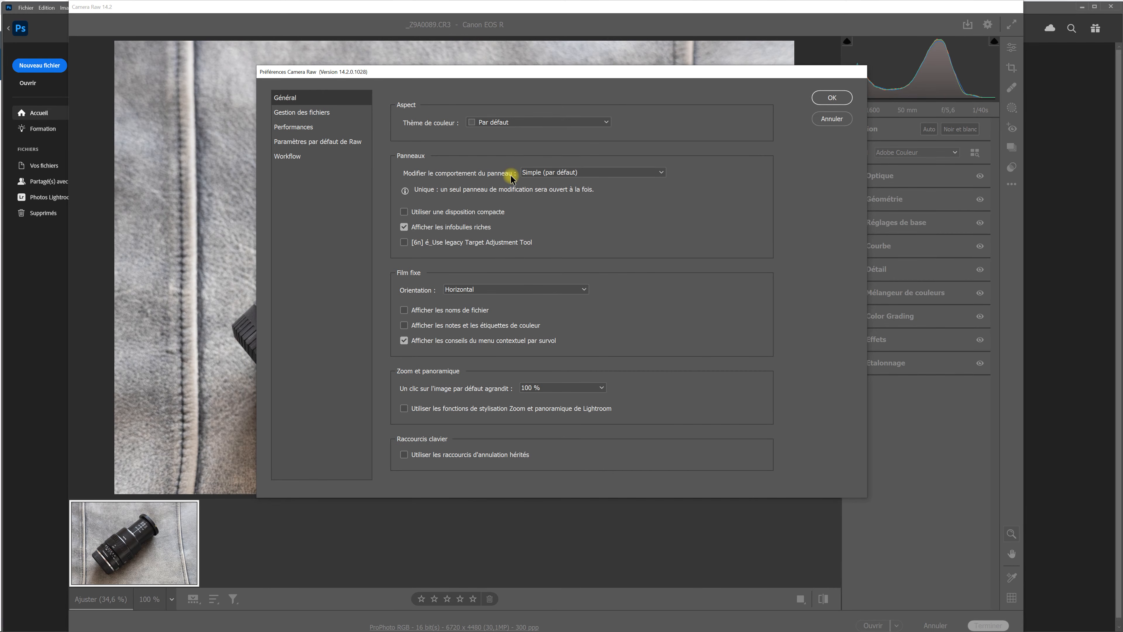
{"action": "left_click", "coordinate": [295, 157]}
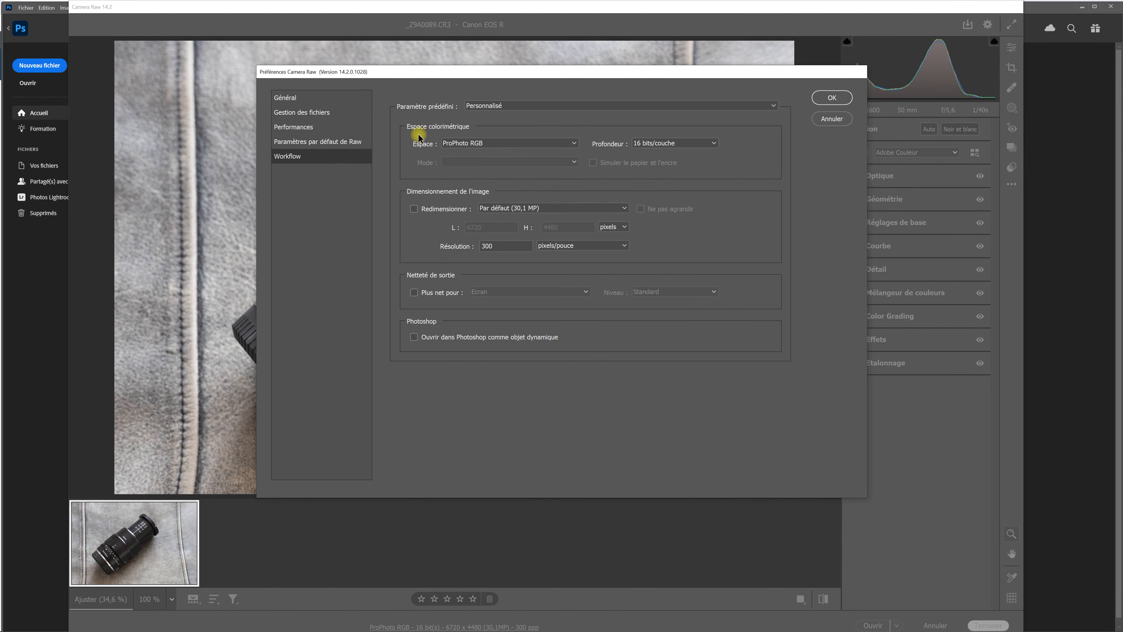
{"action": "left_click", "coordinate": [574, 144]}
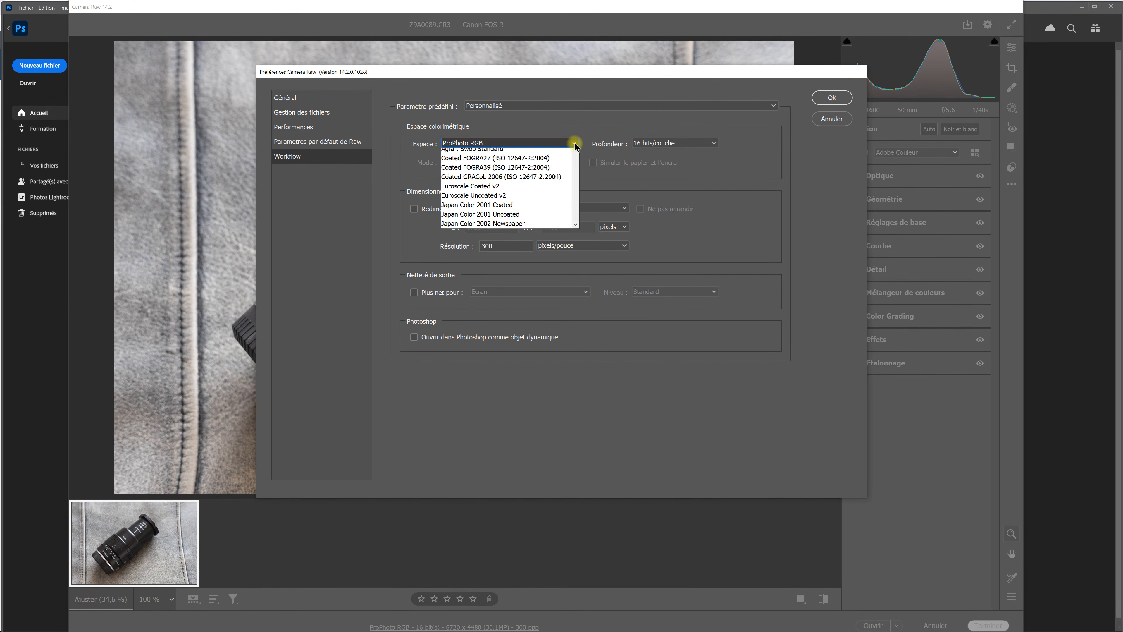
{"action": "left_click", "coordinate": [574, 144]}
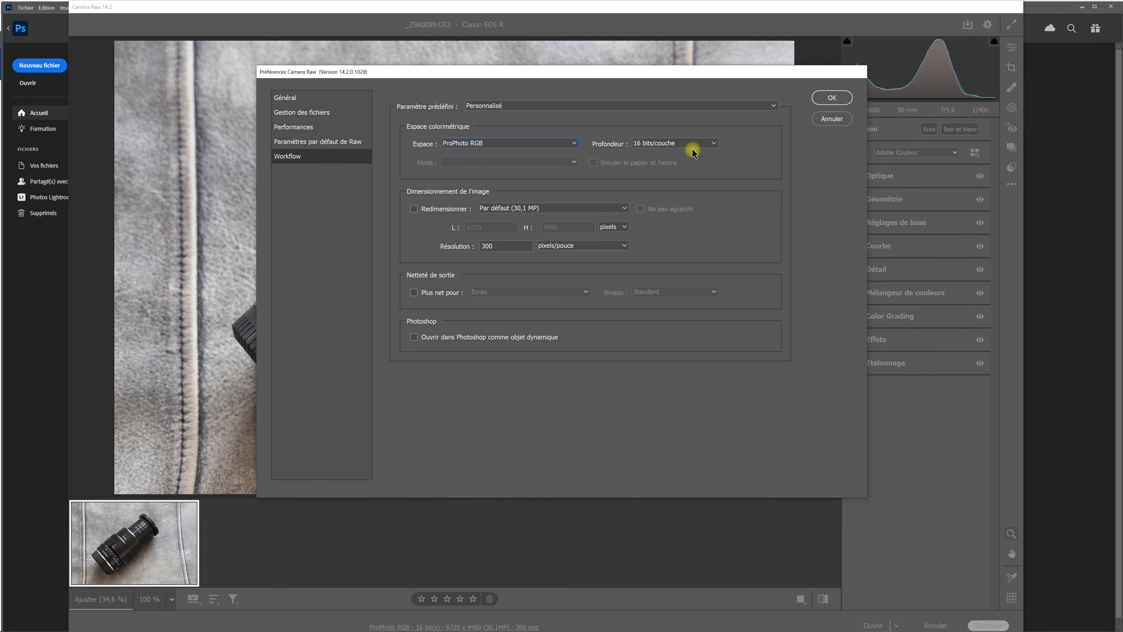
{"action": "key", "text": "Return"}
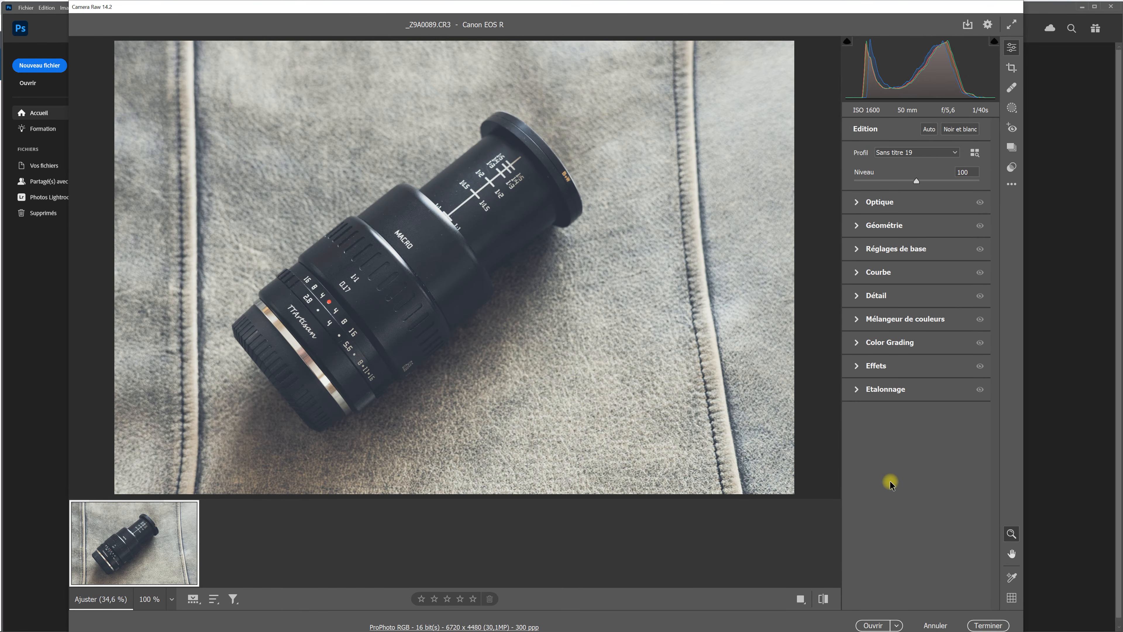
Step: Open the developed raw photo in Photoshop and start the Camera Raw filter on it
{"action": "left_click", "coordinate": [873, 625]}
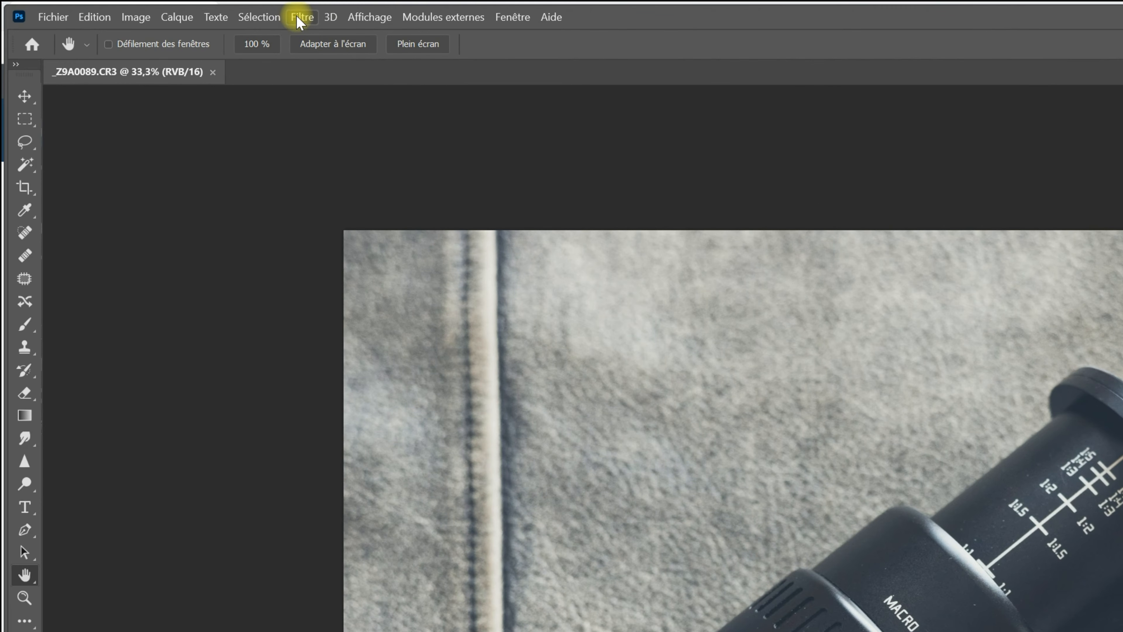
{"action": "left_click", "coordinate": [300, 17]}
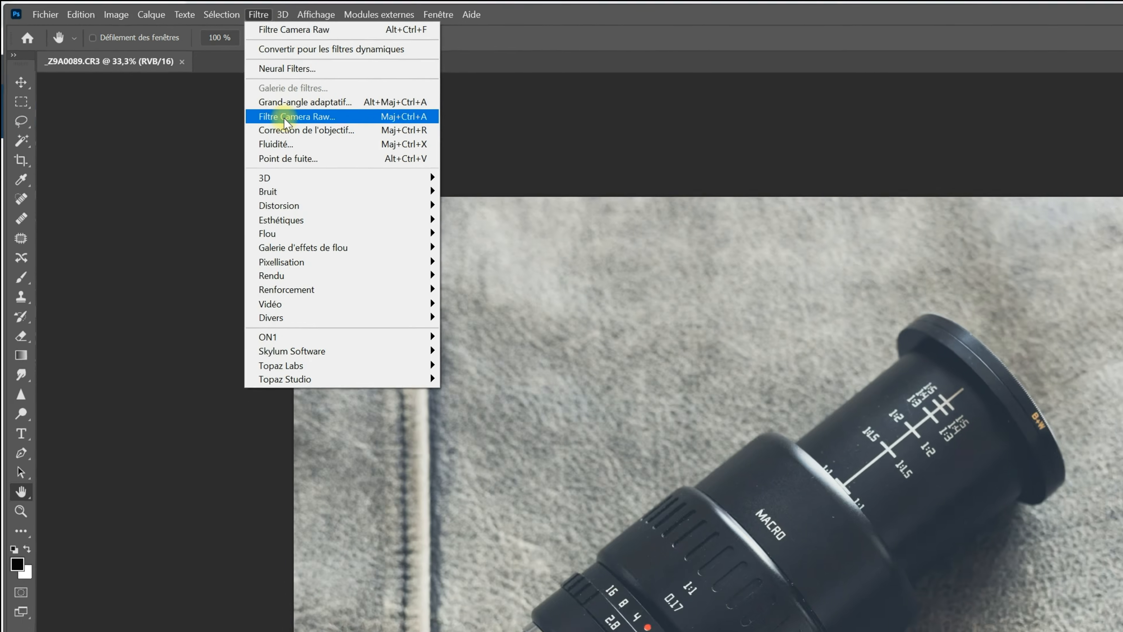
{"action": "left_click", "coordinate": [333, 137]}
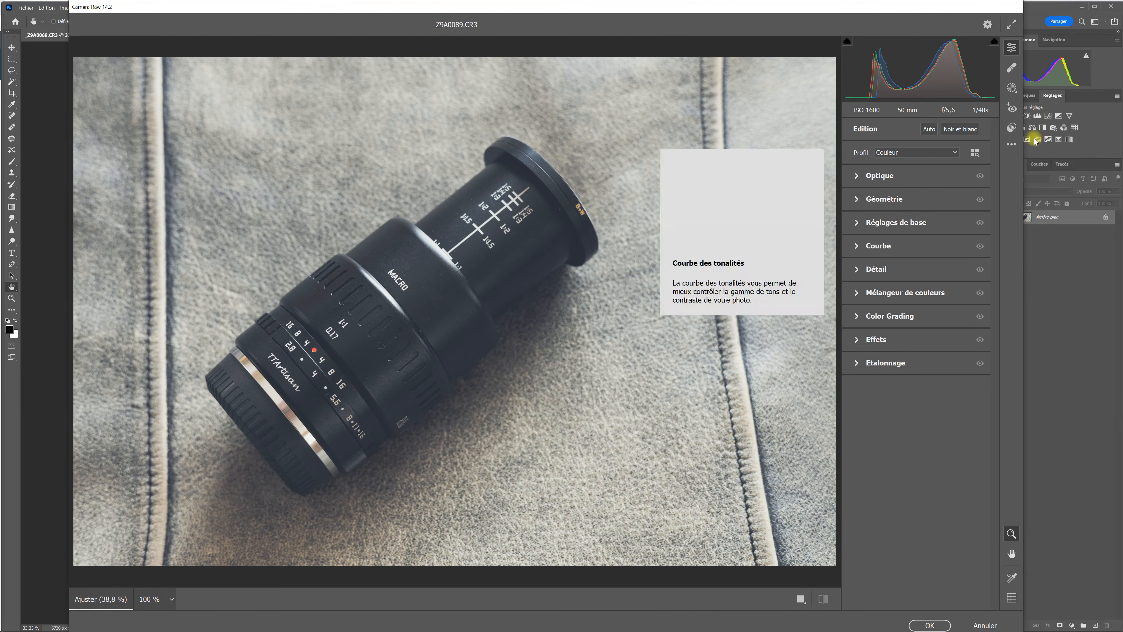
Step: Examine the presets and profiles available in the Camera Raw filter and return to the edit settings
{"action": "left_click", "coordinate": [1012, 128]}
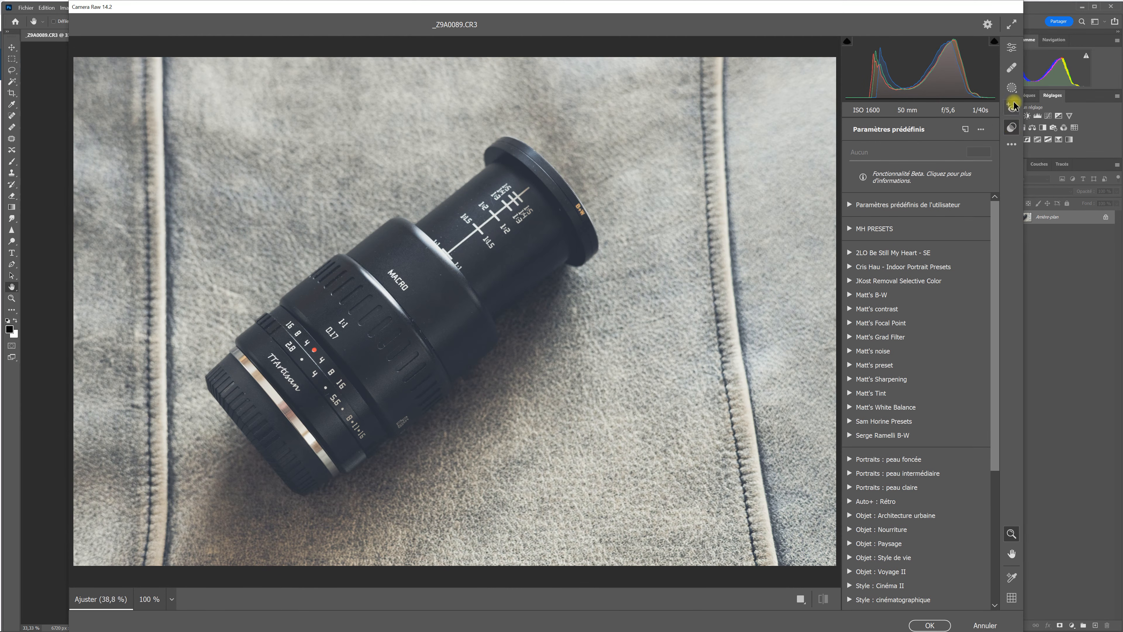
{"action": "left_click", "coordinate": [1012, 49]}
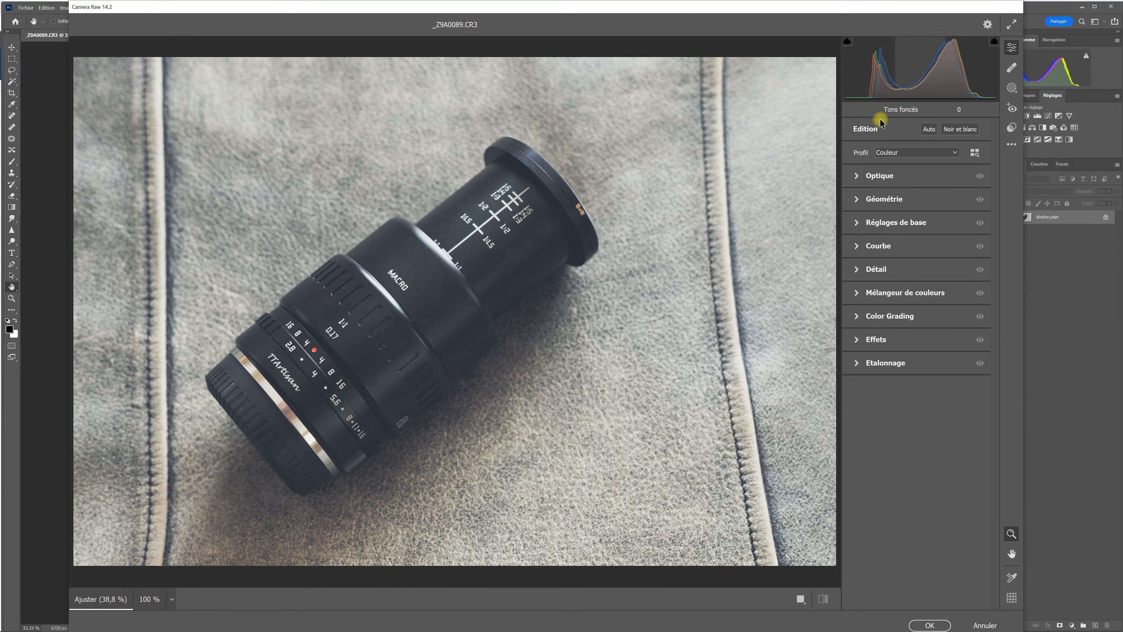
{"action": "left_click", "coordinate": [975, 152]}
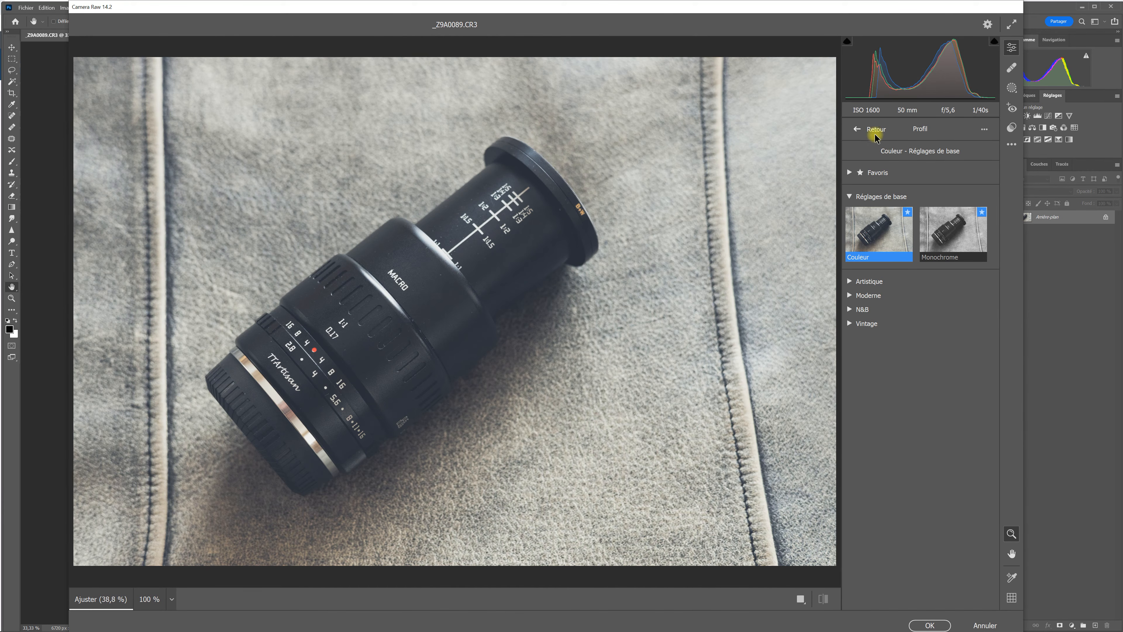
{"action": "left_click", "coordinate": [854, 129]}
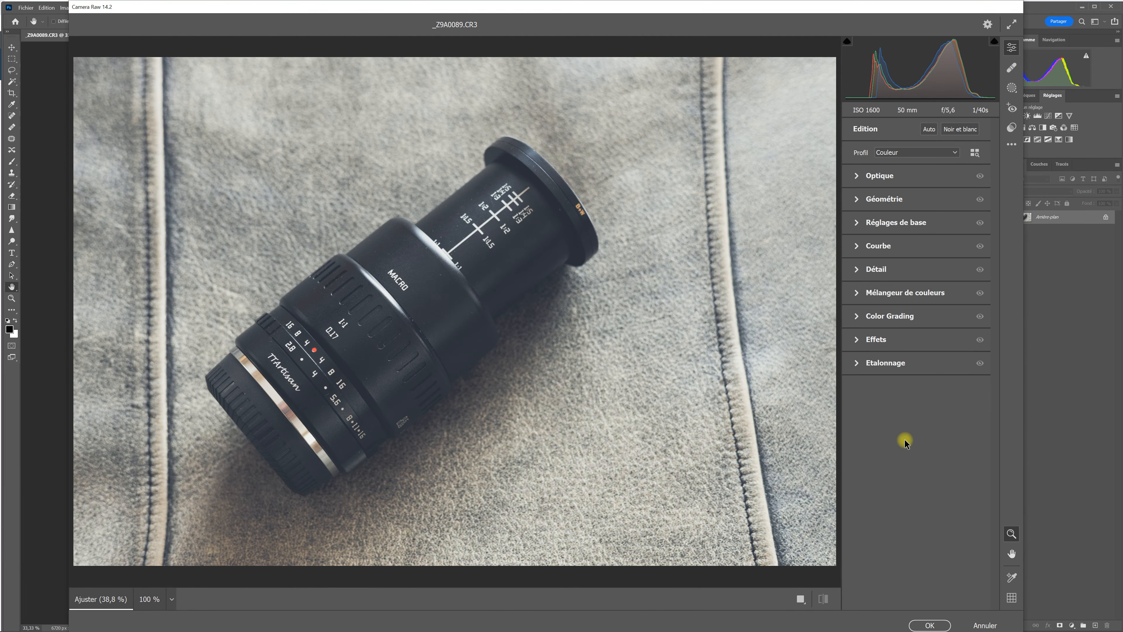
Step: Apply the automatic tone corrections to the photo, expand Réglages de base and confirm the Camera Raw filter
{"action": "key", "text": "ctrl+u"}
{"action": "left_click", "coordinate": [856, 222]}
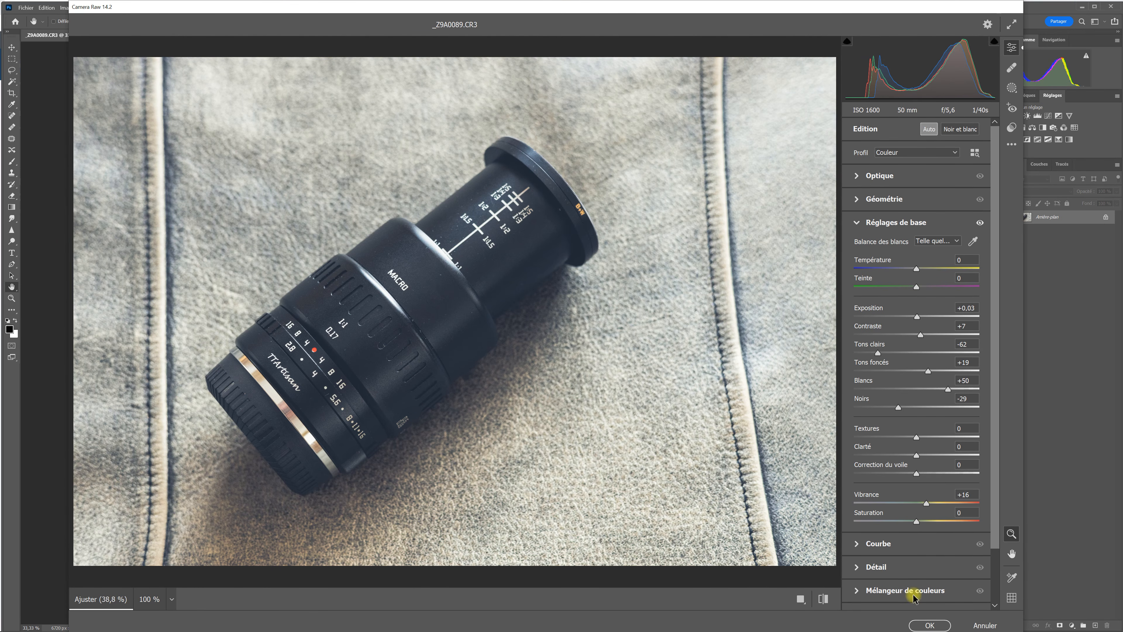
{"action": "left_click", "coordinate": [932, 624]}
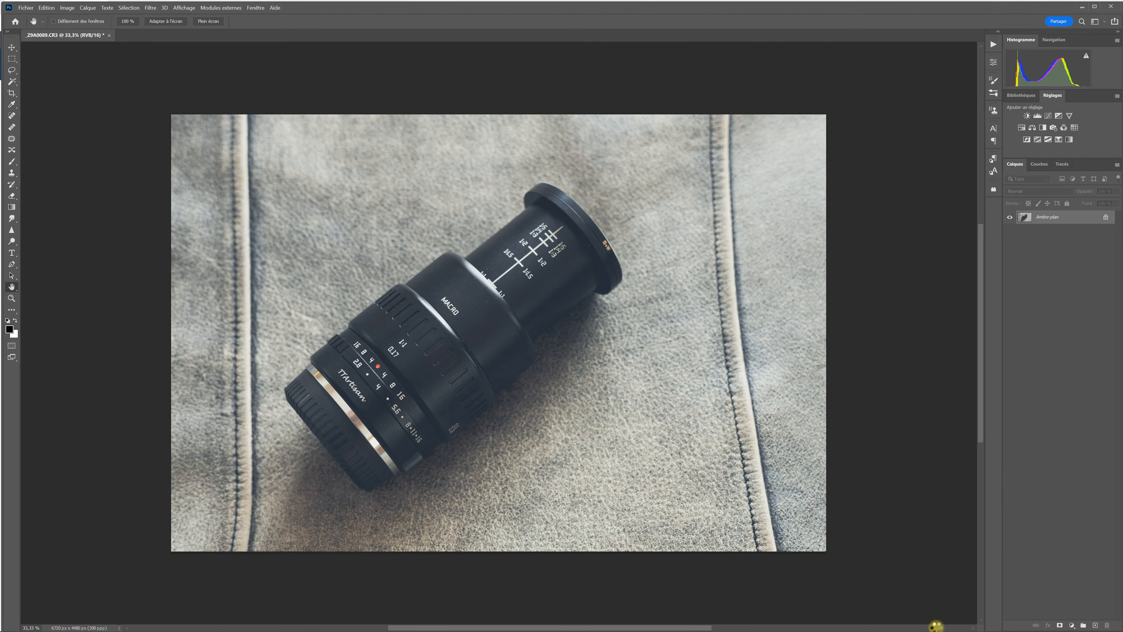